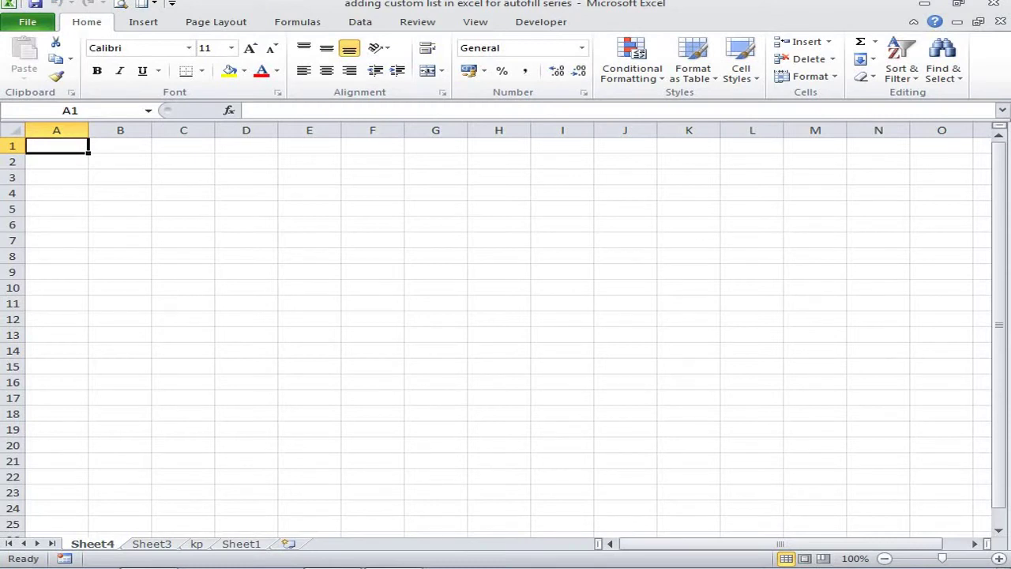
# Step: Enter jan in cell A1 and autofill it down to A12 using the Fill Series option
pyautogui.write('jan')
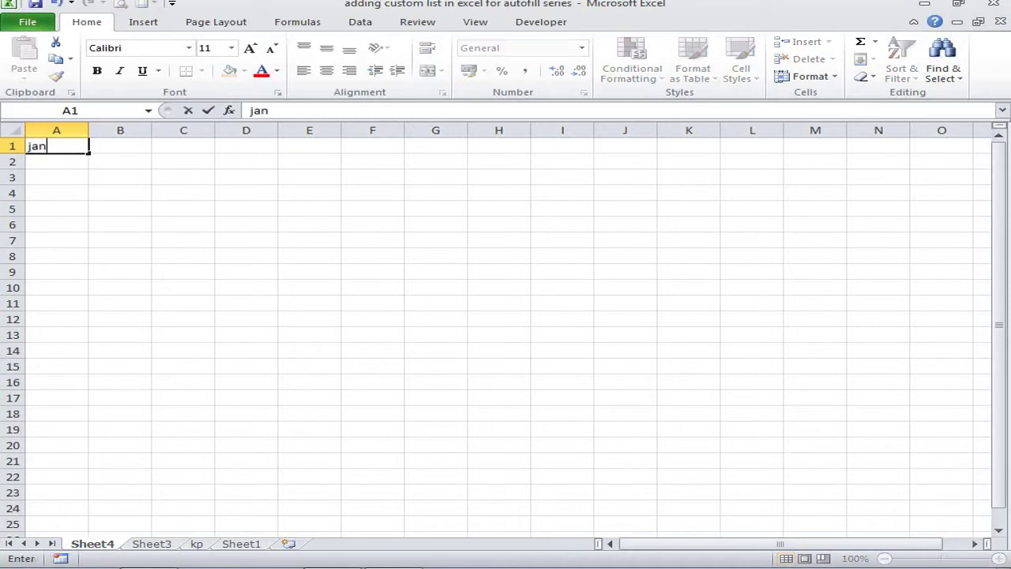
pyautogui.press('Return')
pyautogui.click(57, 147)
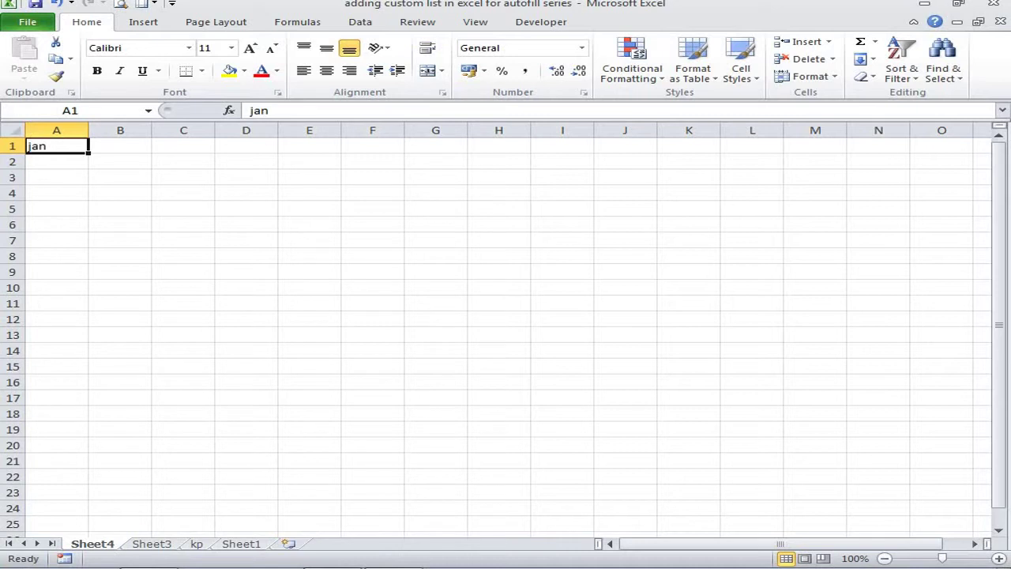
pyautogui.moveTo(89, 153); pyautogui.dragTo(89, 324)
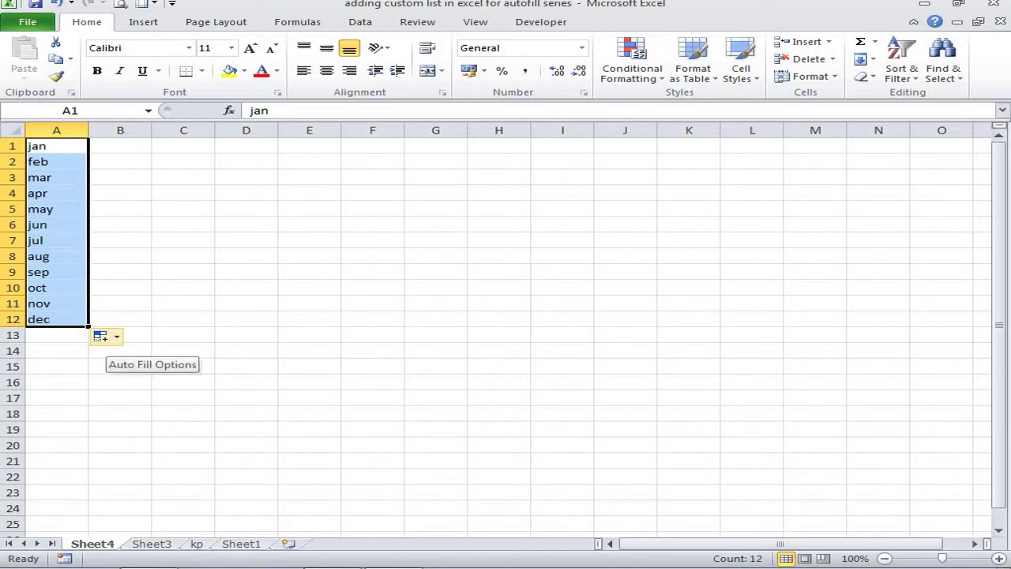
pyautogui.click(116, 336)
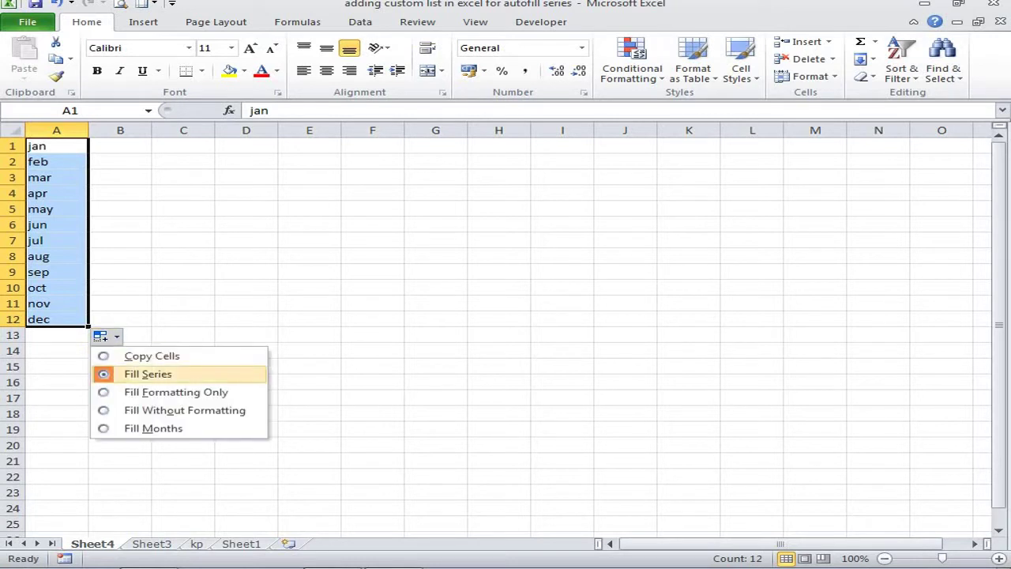
pyautogui.click(158, 372)
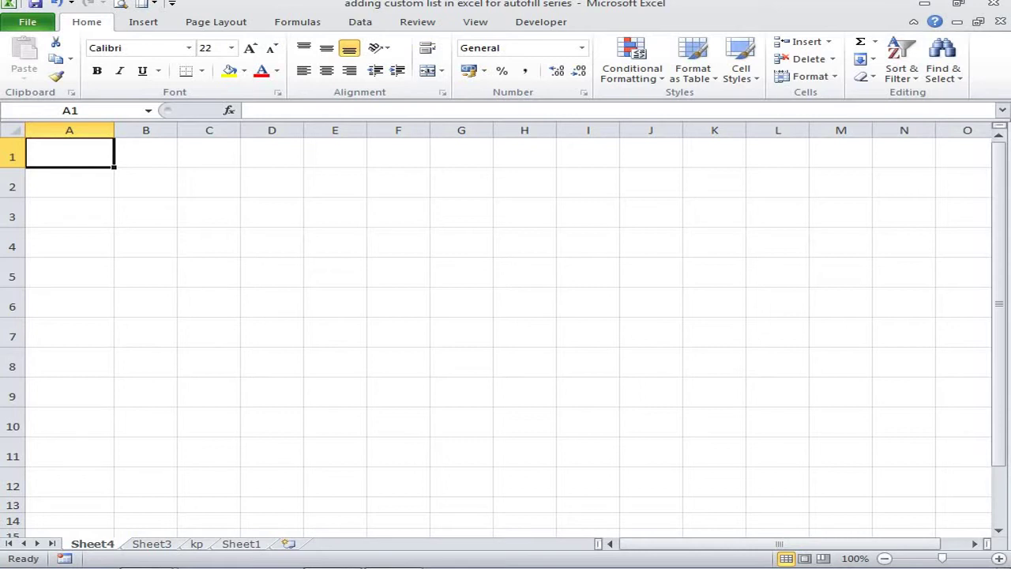
# Step: Enter sun in cell A1 and autofill the weekday names down to A7
pyautogui.write('sun')
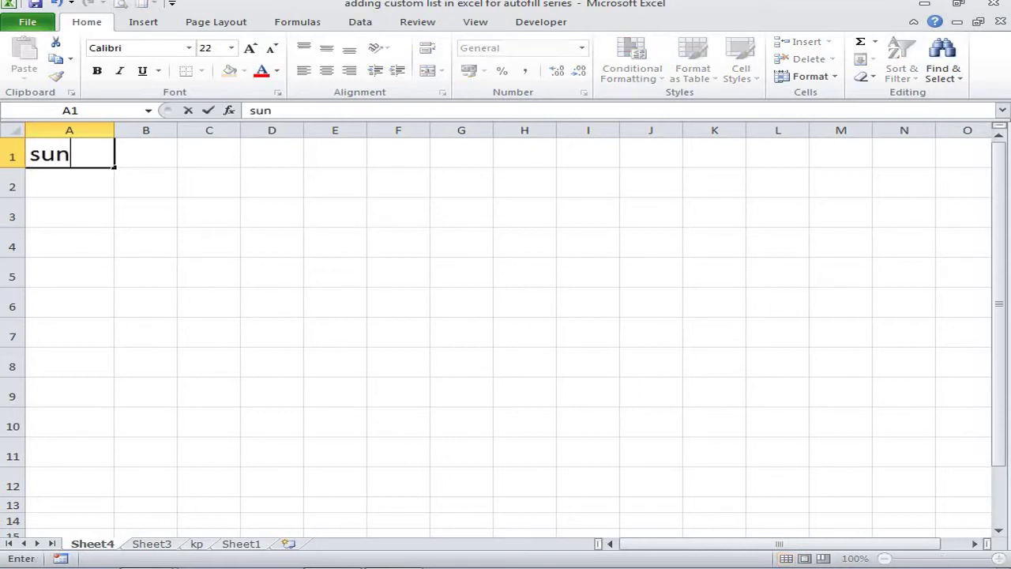
pyautogui.press('Return')
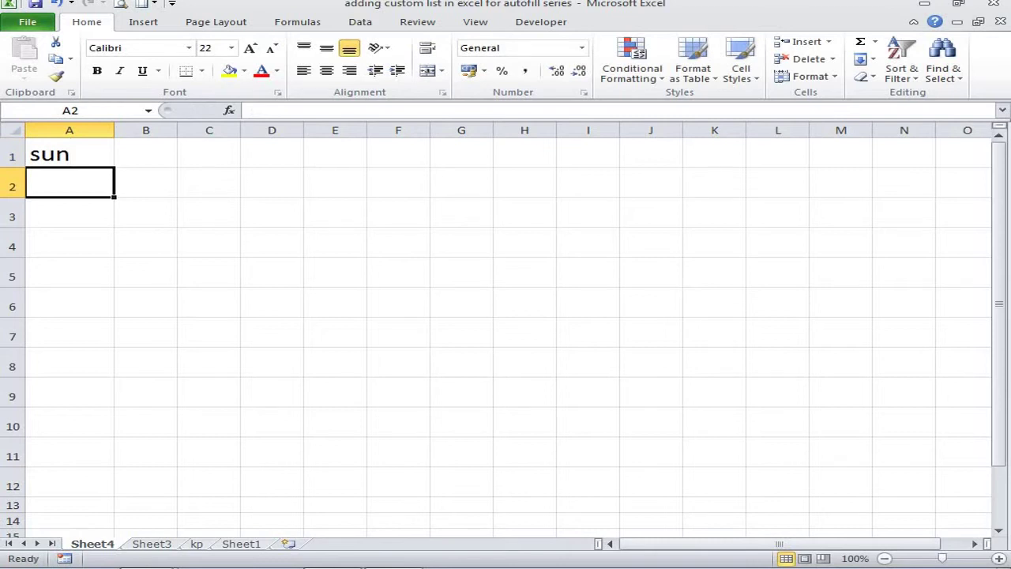
pyautogui.click(70, 153)
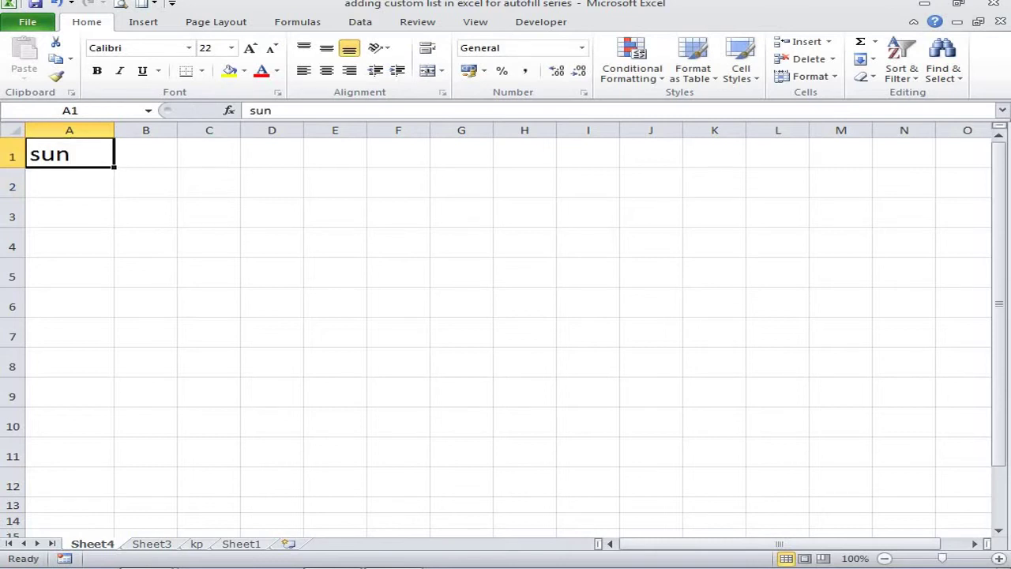
pyautogui.moveTo(114, 167); pyautogui.dragTo(115, 338)
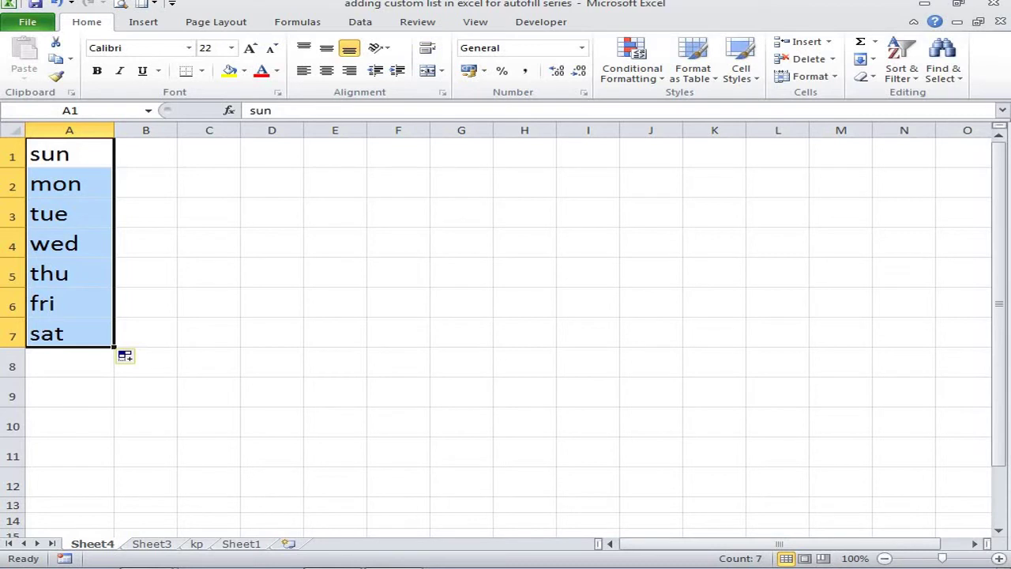
pyautogui.click(145, 154)
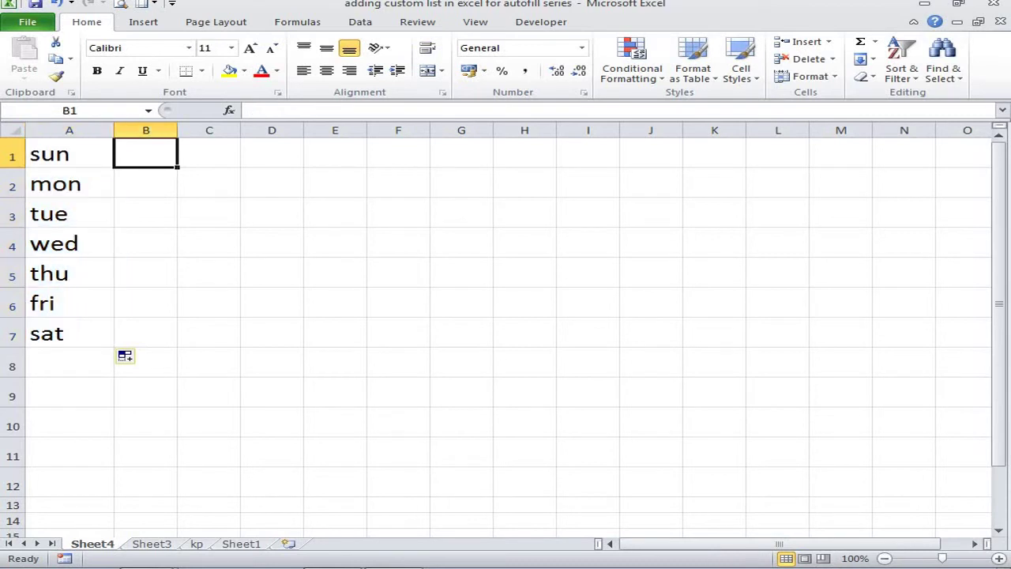
pyautogui.moveTo(69, 153); pyautogui.dragTo(69, 334)
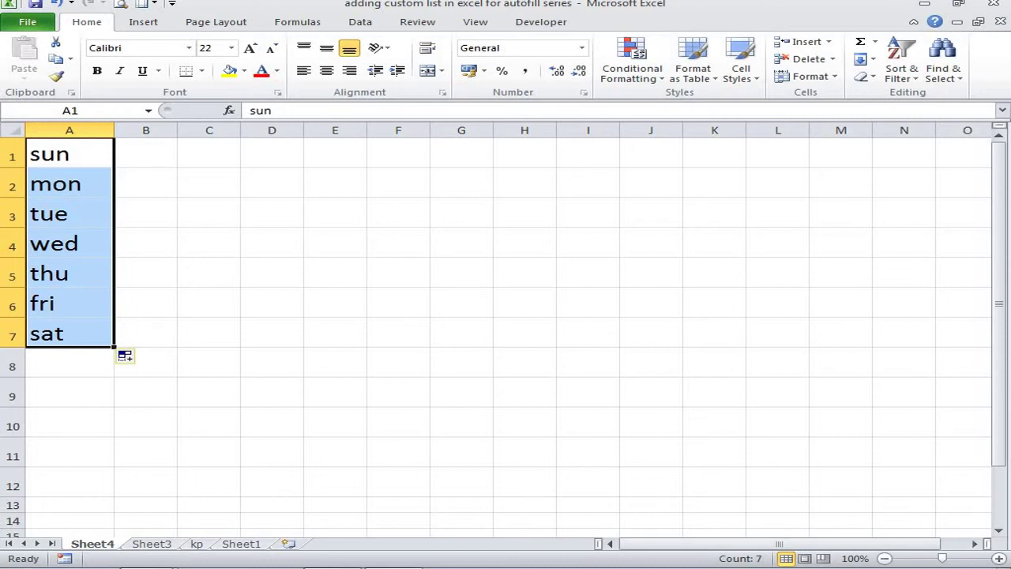
# Step: Enter veggies in cell E1, fit column E to its content and autofill the series down to E6
pyautogui.click(335, 153)
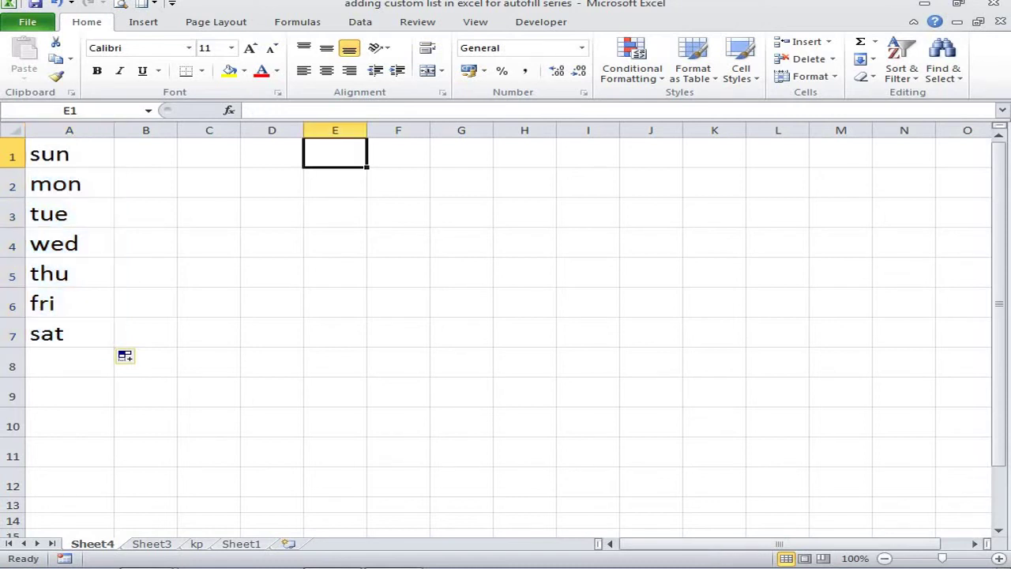
pyautogui.write('ve')
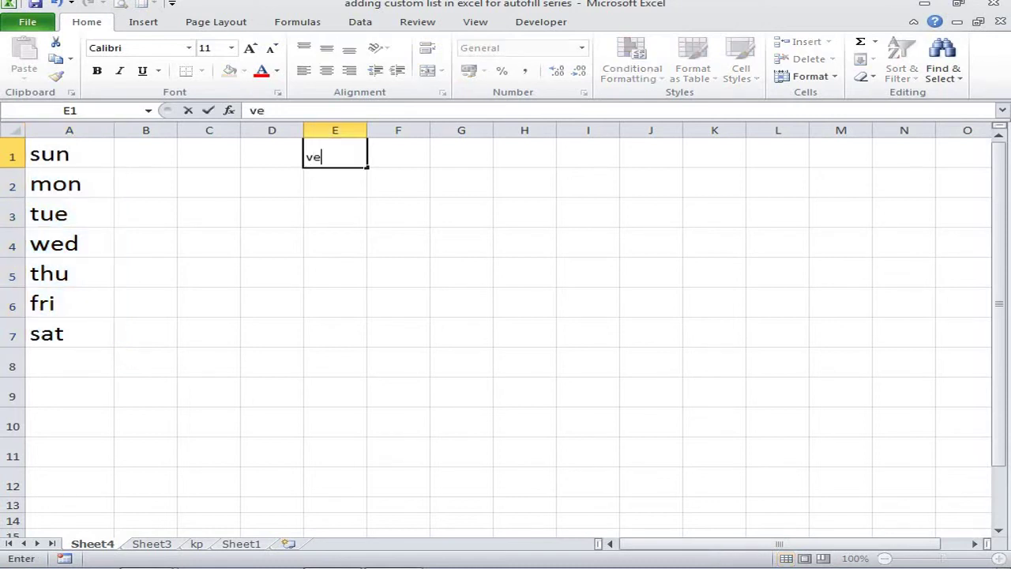
pyautogui.write('ggies')
pyautogui.hotkey('ctrl', 'Return')
pyautogui.doubleClick(367, 130)
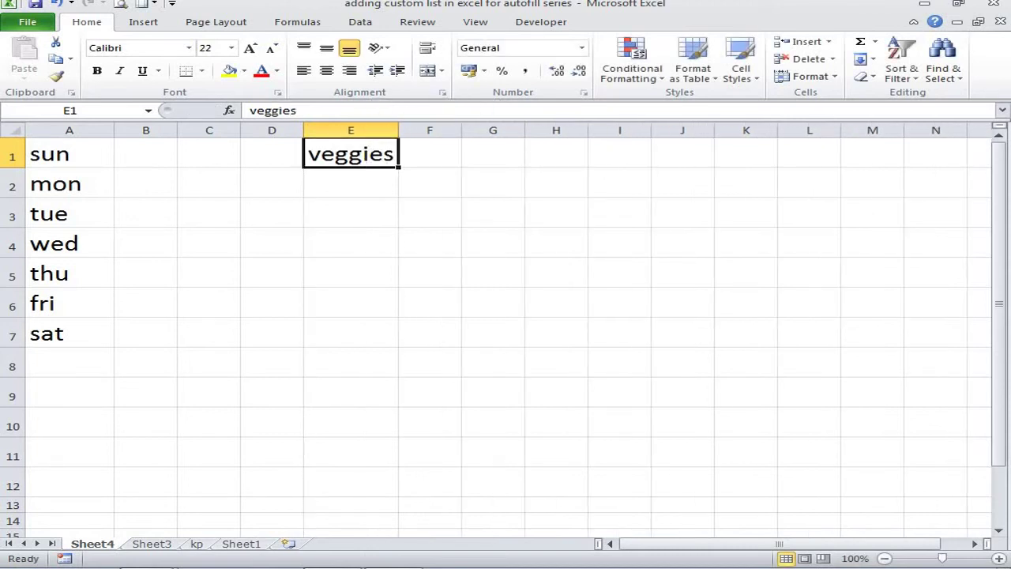
pyautogui.moveTo(399, 167); pyautogui.dragTo(399, 308)
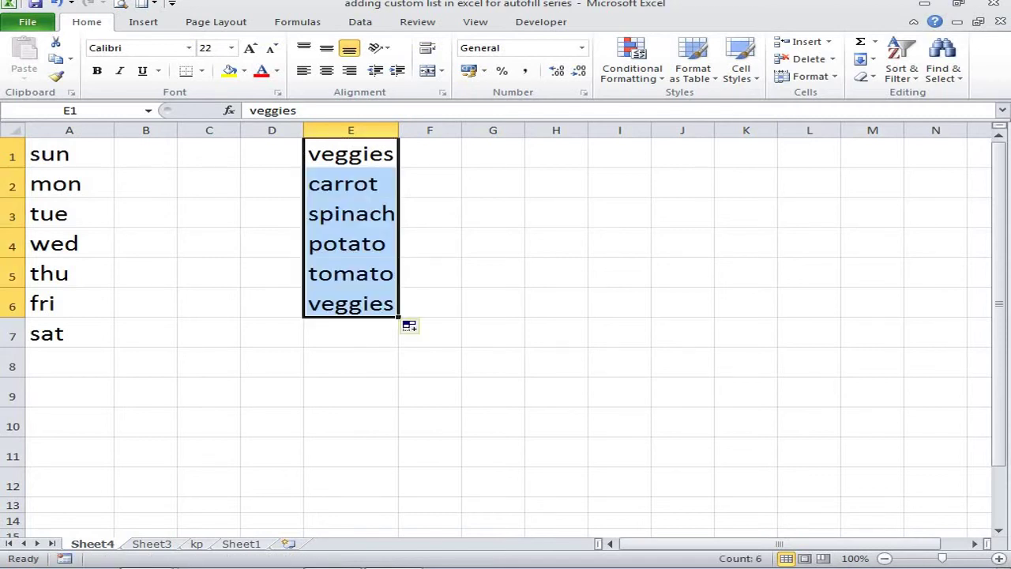
pyautogui.moveTo(350, 183); pyautogui.dragTo(351, 274)
pyautogui.moveTo(350, 154); pyautogui.dragTo(351, 303)
pyautogui.click(350, 154)
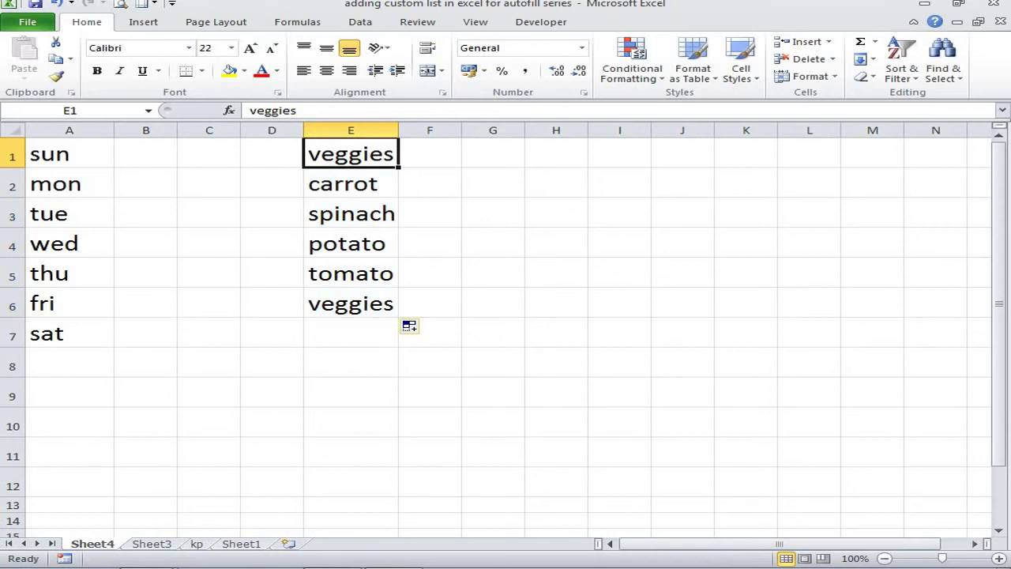
pyautogui.moveTo(350, 154); pyautogui.dragTo(350, 274)
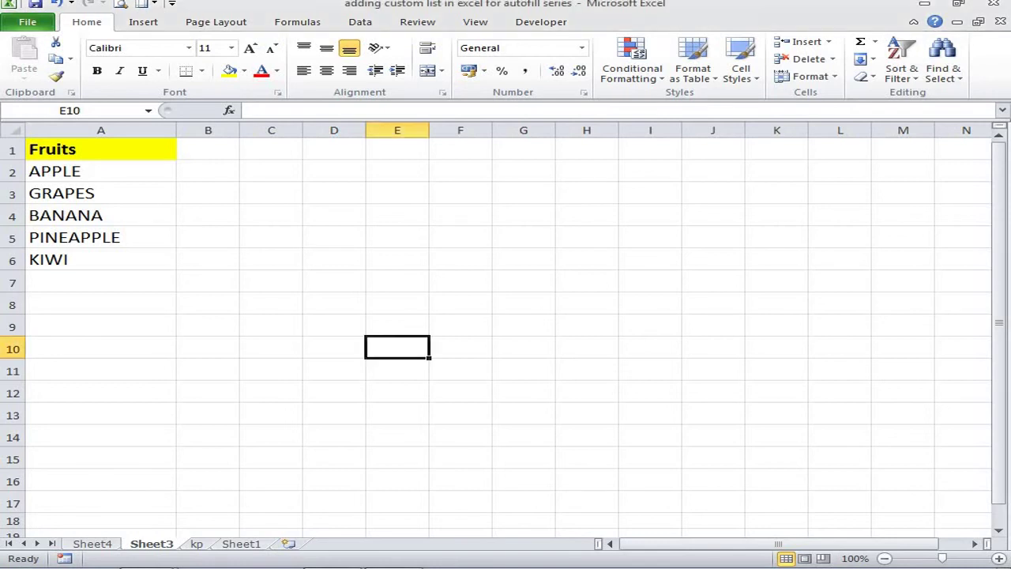
# Step: Open the custom lists editor from the General section of the program's Advanced options
pyautogui.click(27, 23)
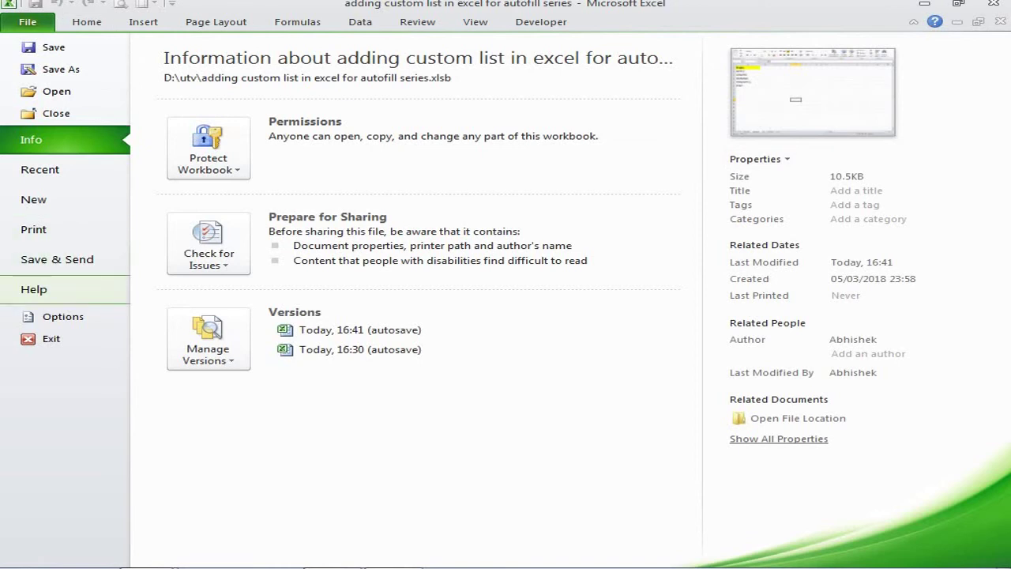
pyautogui.click(63, 316)
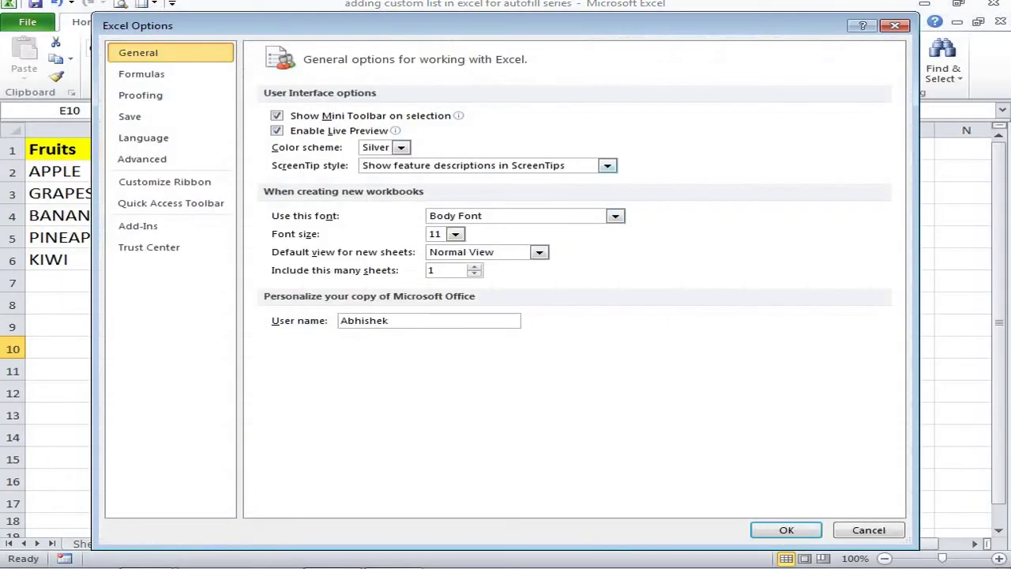
pyautogui.click(143, 159)
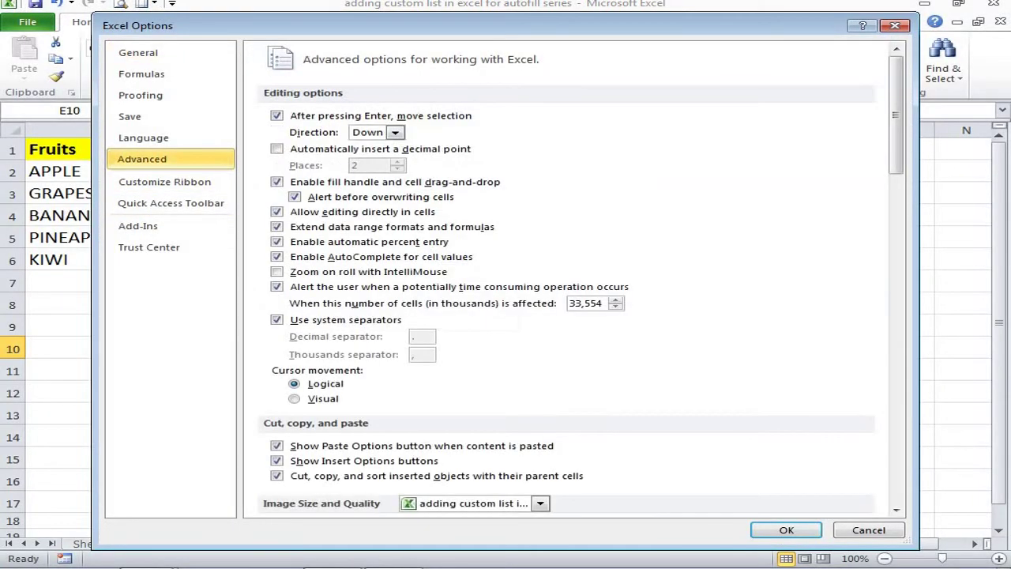
pyautogui.scroll(-15, 566, 279)
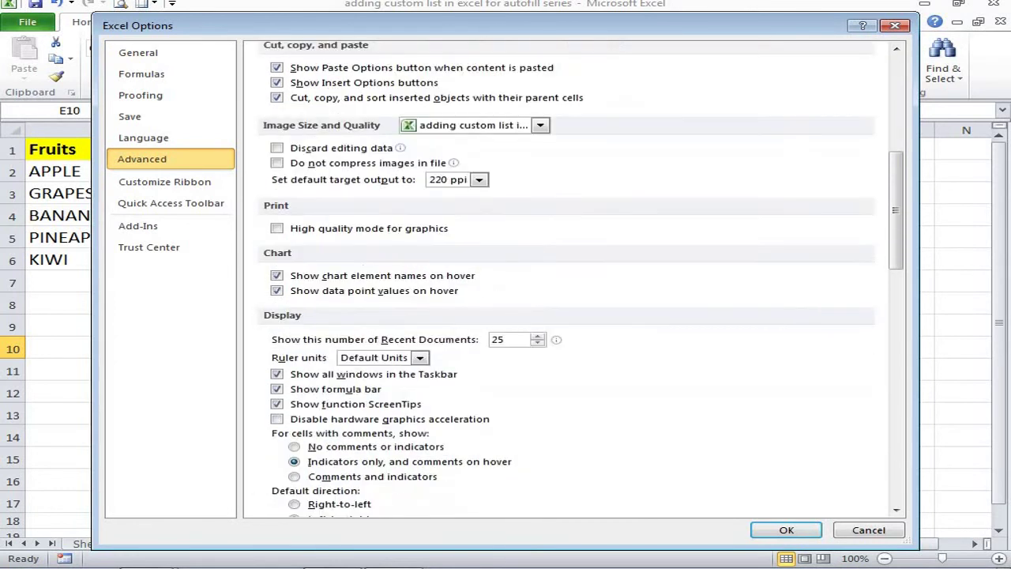
pyautogui.scroll(-20, 566, 279)
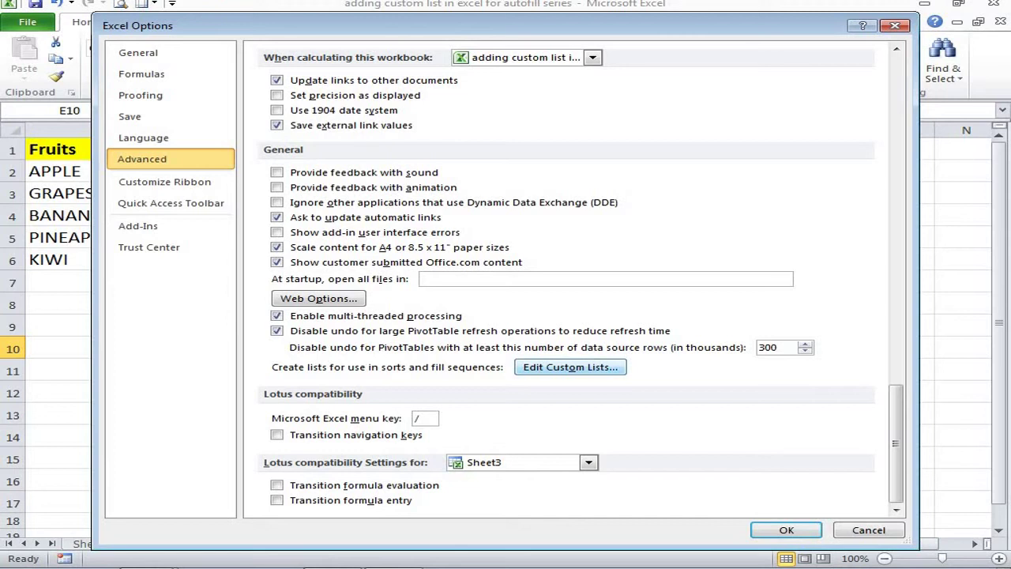
pyautogui.click(570, 366)
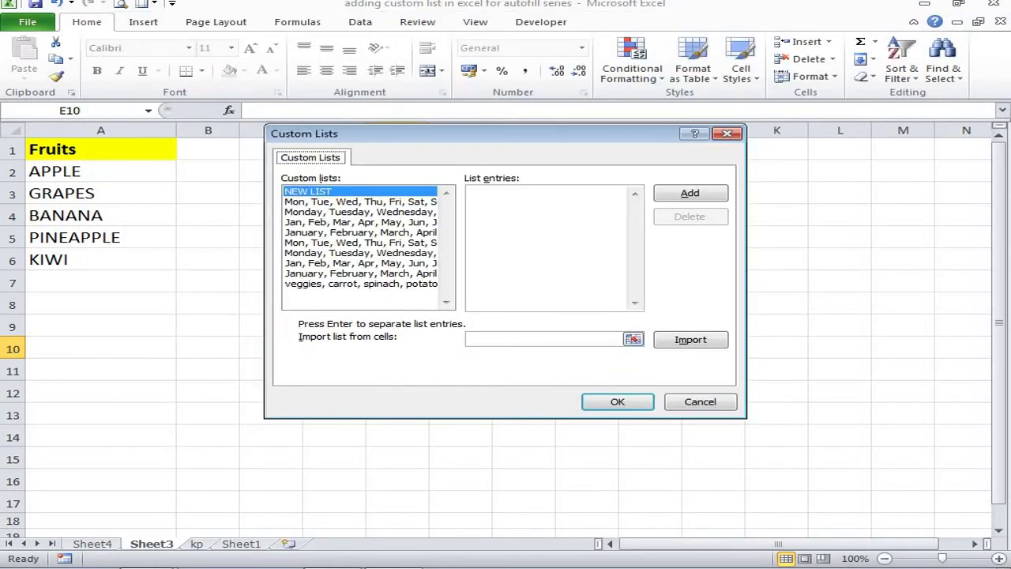
# Step: Examine the entries of the existing weekday, month and veggies custom lists
pyautogui.click(360, 201)
pyautogui.click(359, 222)
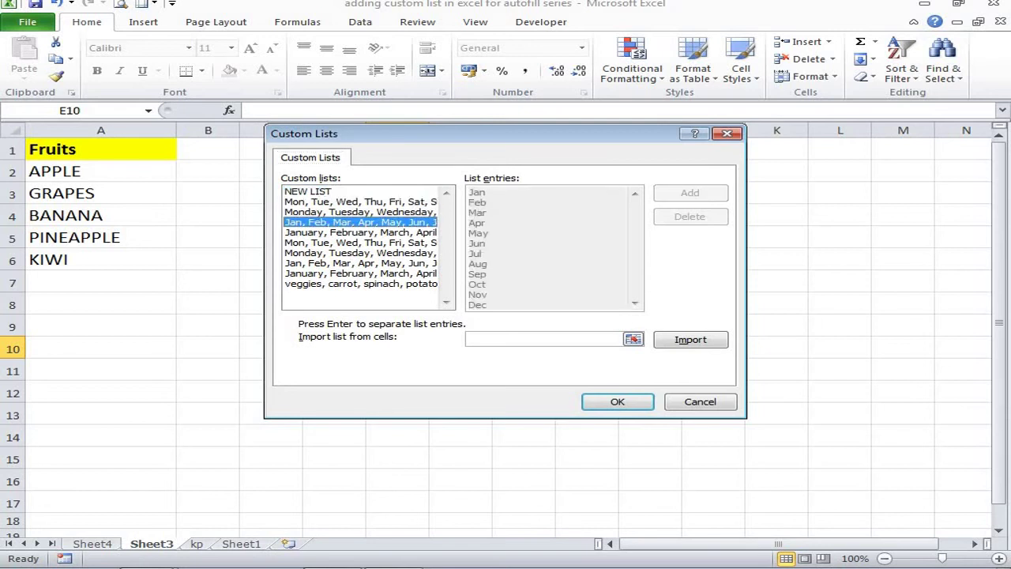
pyautogui.click(360, 232)
pyautogui.click(360, 253)
pyautogui.click(360, 263)
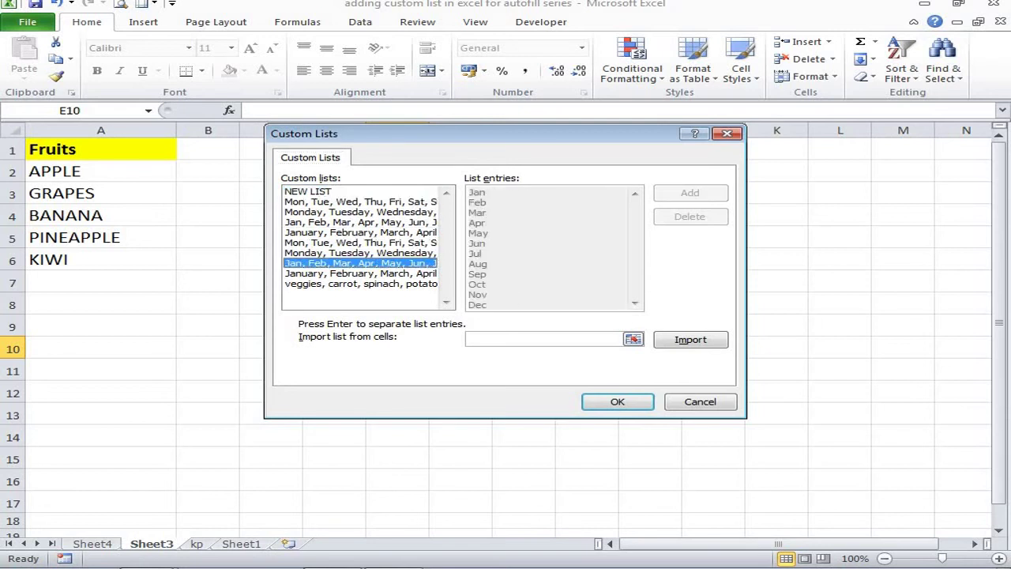
pyautogui.click(359, 273)
pyautogui.click(301, 285)
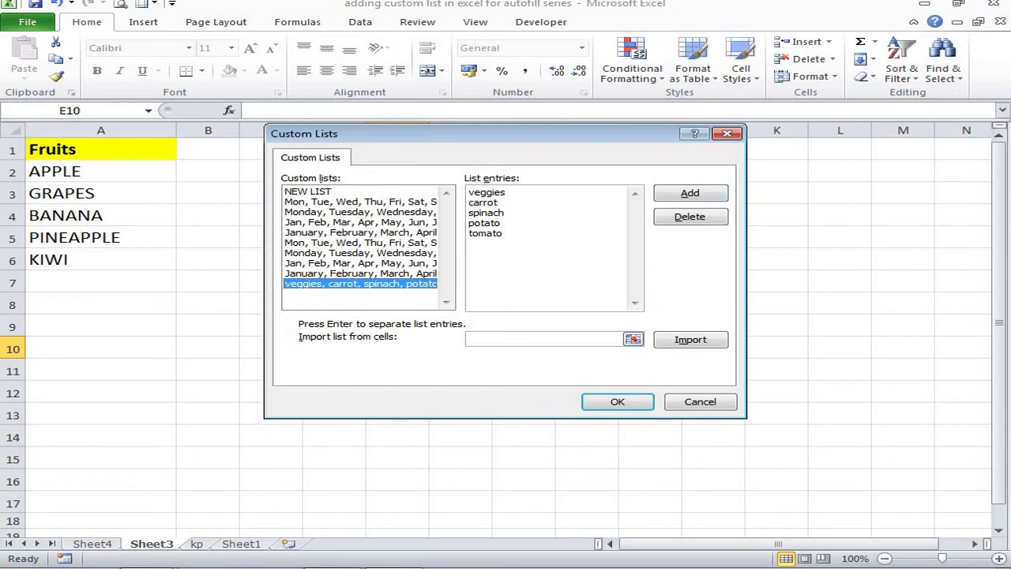
# Step: Try entering apple and grapes by hand as entries of a new custom list, and clear them
pyautogui.click(308, 192)
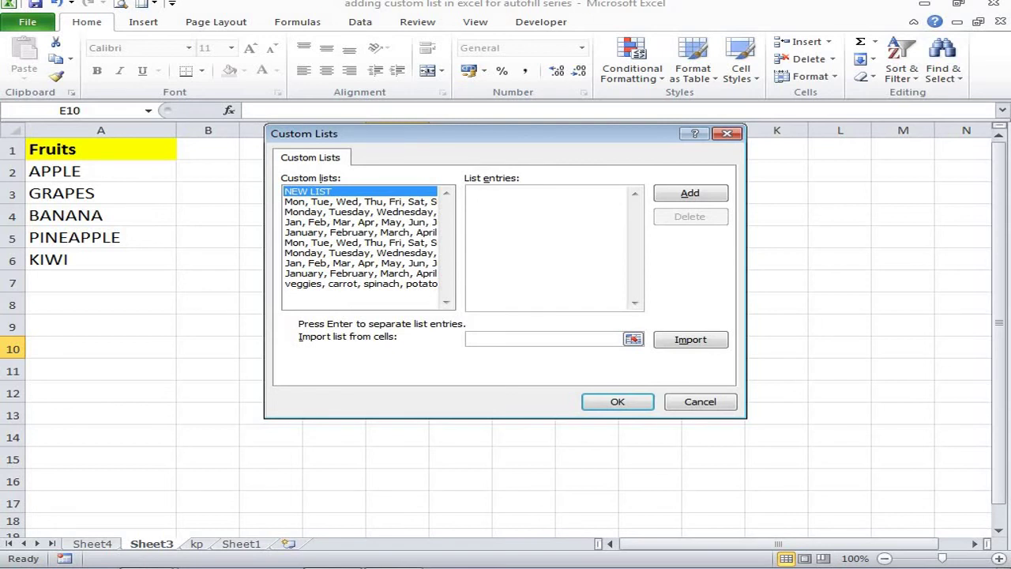
pyautogui.write('apple')
pyautogui.press('Return')
pyautogui.write('grapes')
pyautogui.press('Return')
pyautogui.hotkey('ctrl', 'a')
pyautogui.press('BackSpace')
# Step: Import the Fruits list from cells A1:A6 as a custom list and accept the options
pyautogui.click(633, 339)
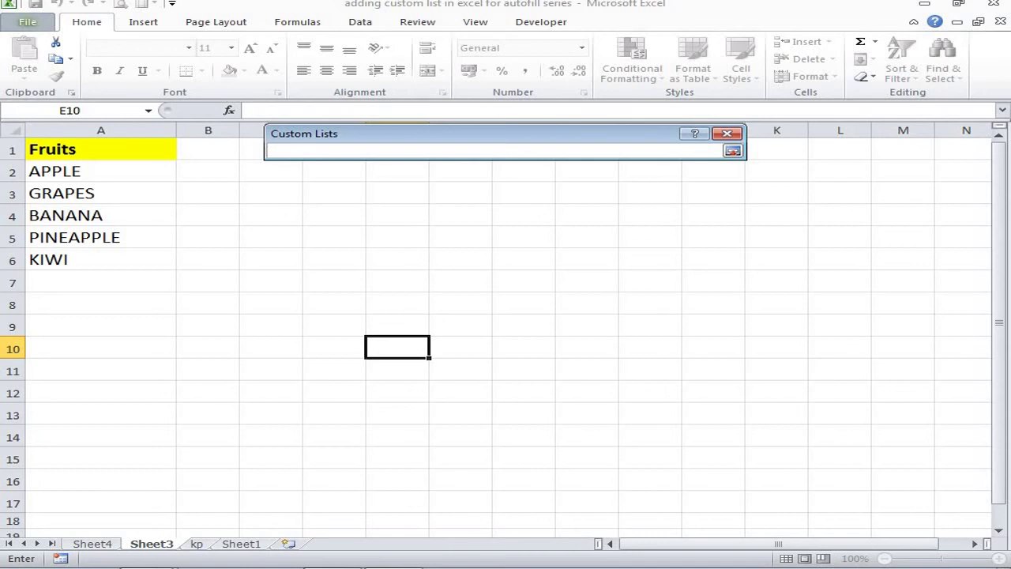
pyautogui.moveTo(159, 150); pyautogui.dragTo(158, 260)
pyautogui.press('Return')
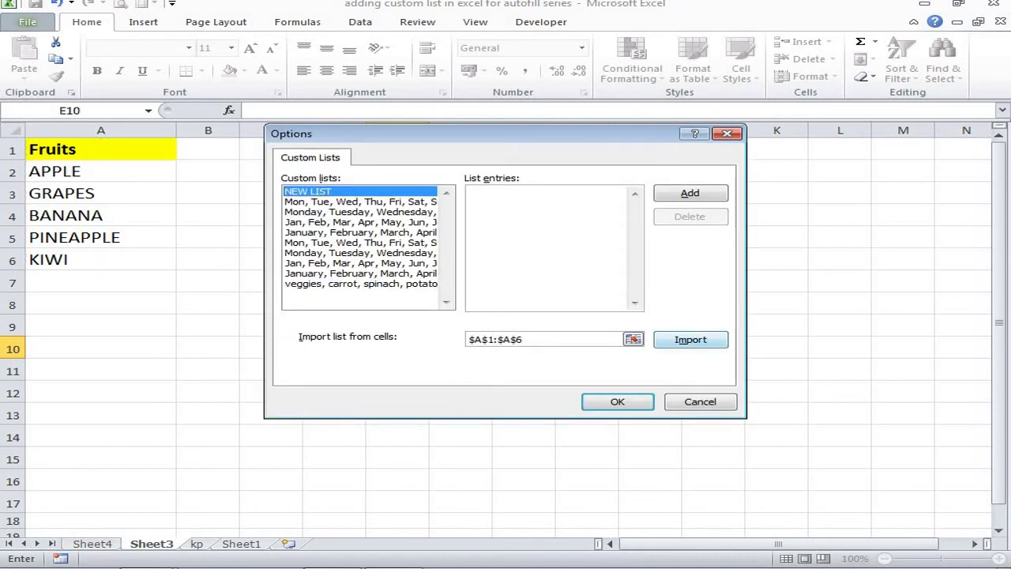
pyautogui.click(690, 340)
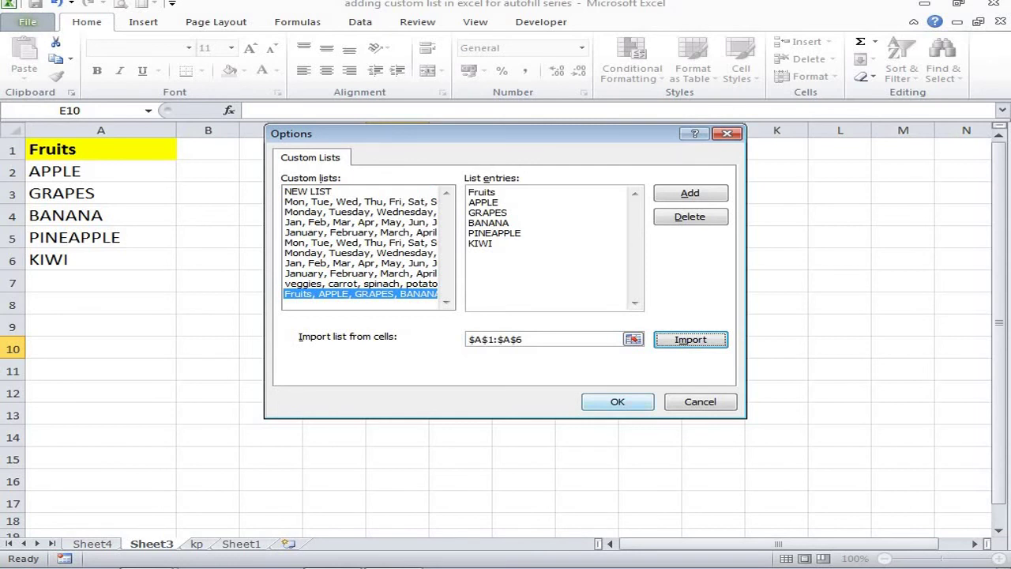
pyautogui.click(618, 402)
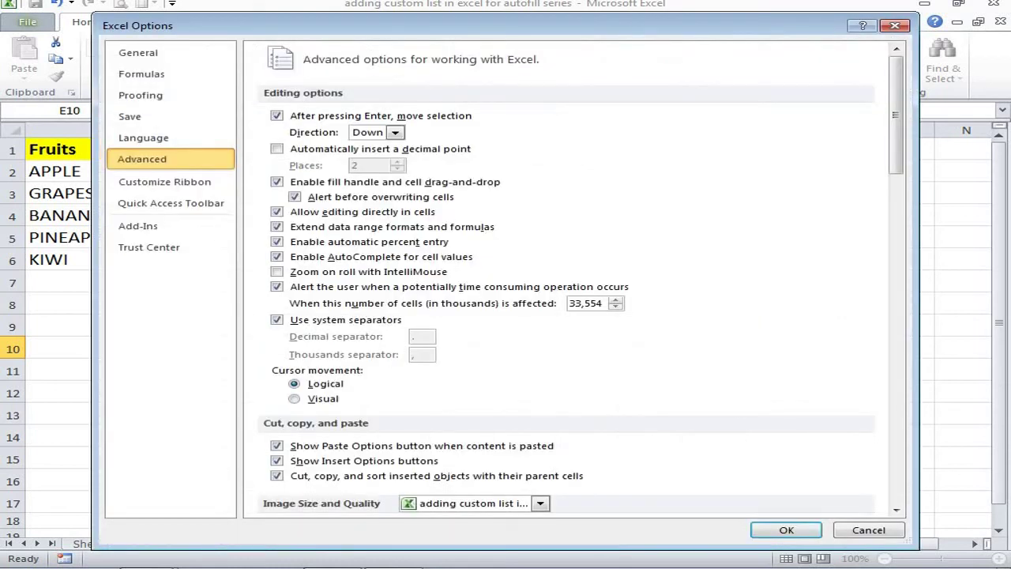
pyautogui.click(786, 530)
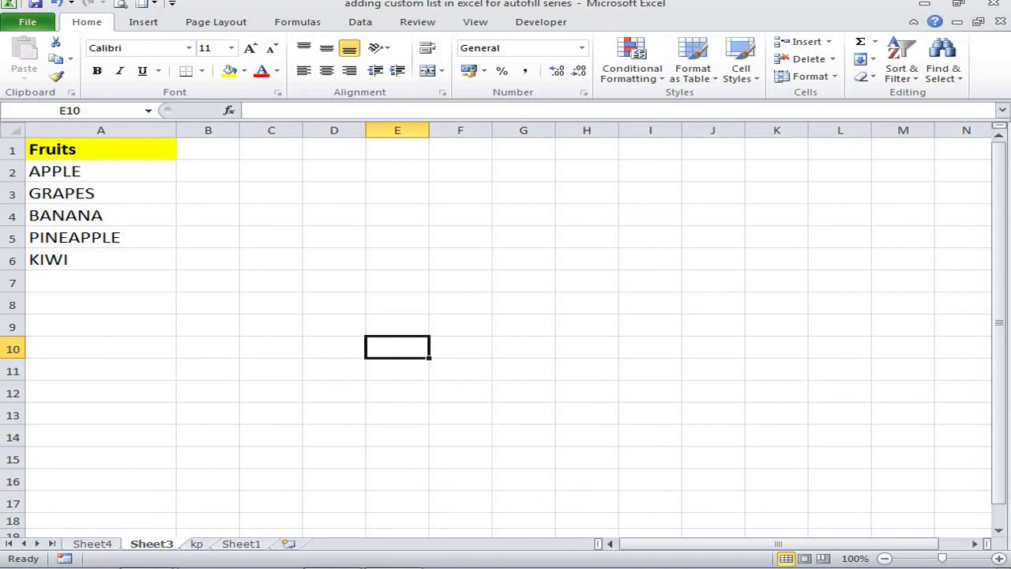
# Step: Highlight the Fruits list in A1:A6 on Sheet3, and switch to Sheet4
pyautogui.moveTo(100, 149); pyautogui.dragTo(101, 259)
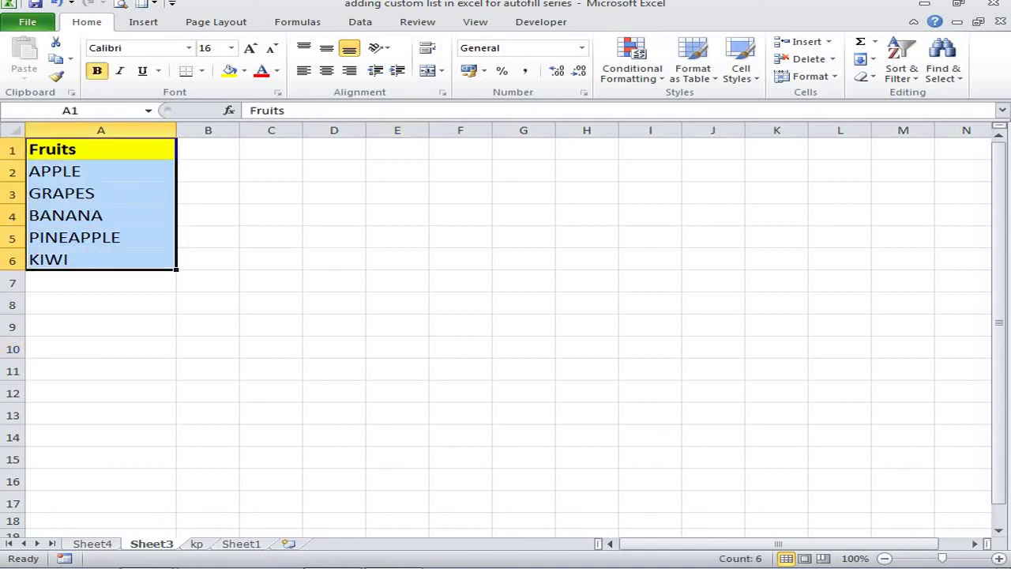
pyautogui.moveTo(101, 149); pyautogui.dragTo(100, 259)
pyautogui.click(241, 543)
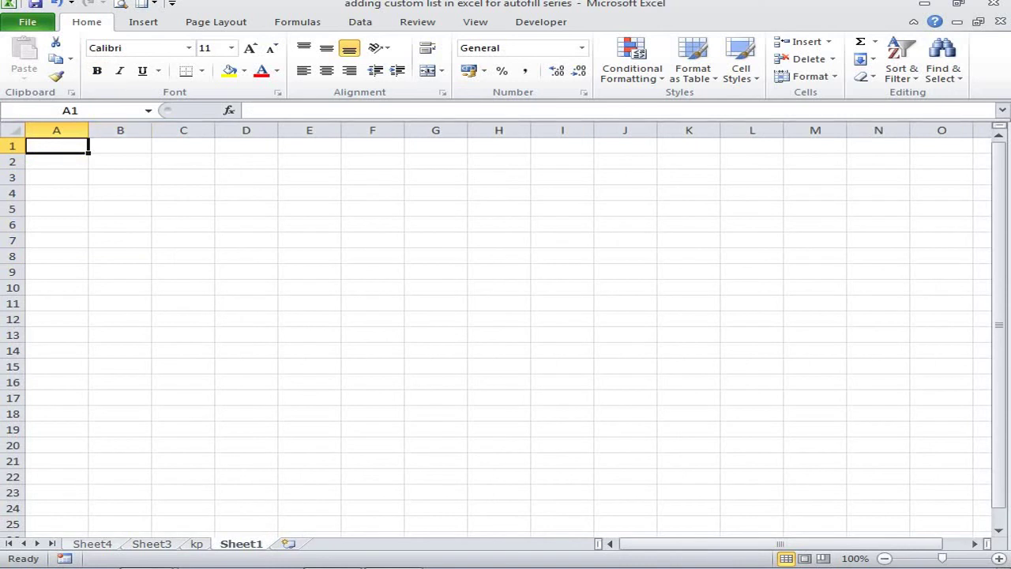
pyautogui.click(93, 543)
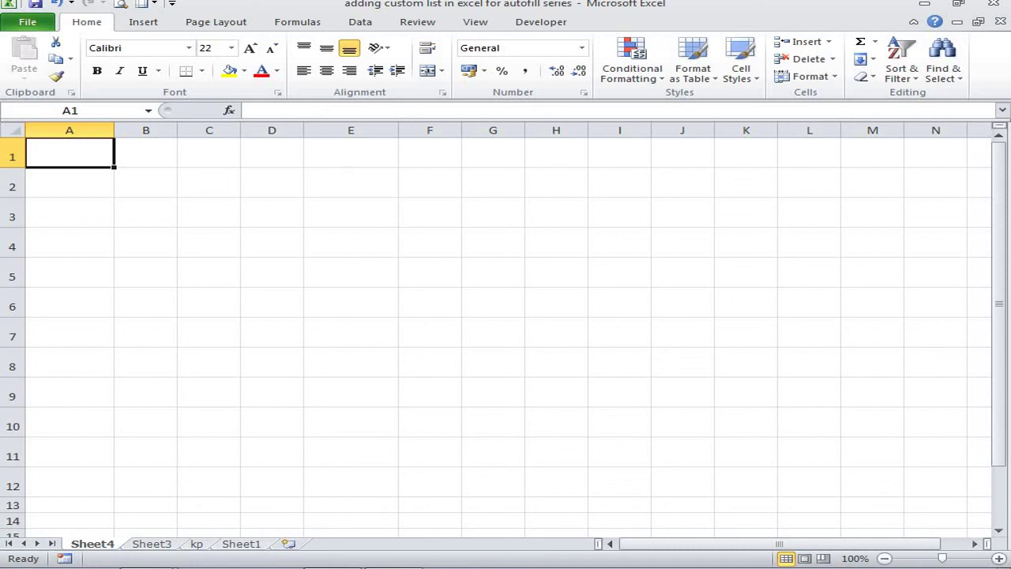
# Step: Enter "fruits" in cell A1 of Sheet4 and autofill the custom list down to A6
pyautogui.write('fruits')
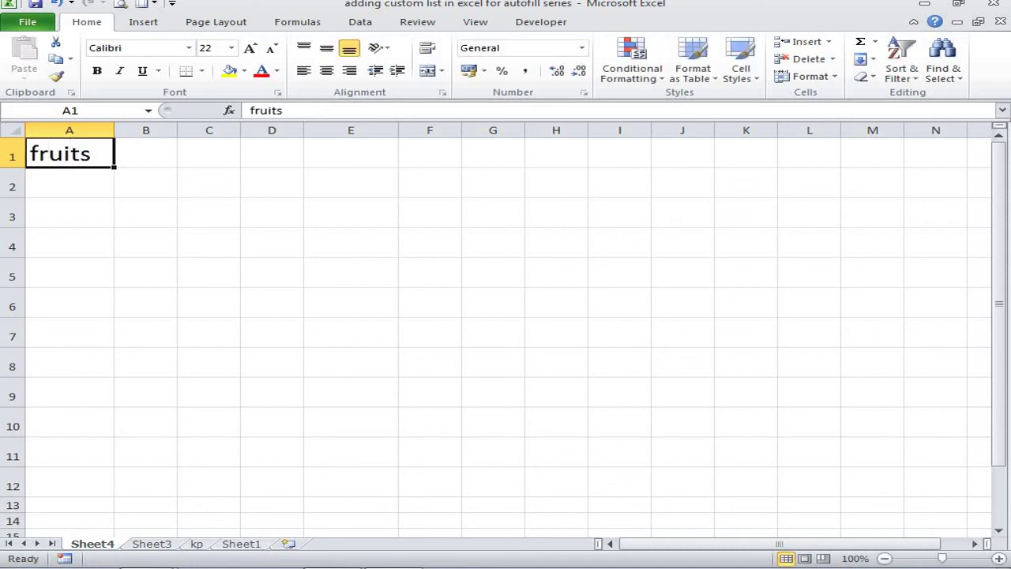
pyautogui.moveTo(115, 167); pyautogui.dragTo(116, 309)
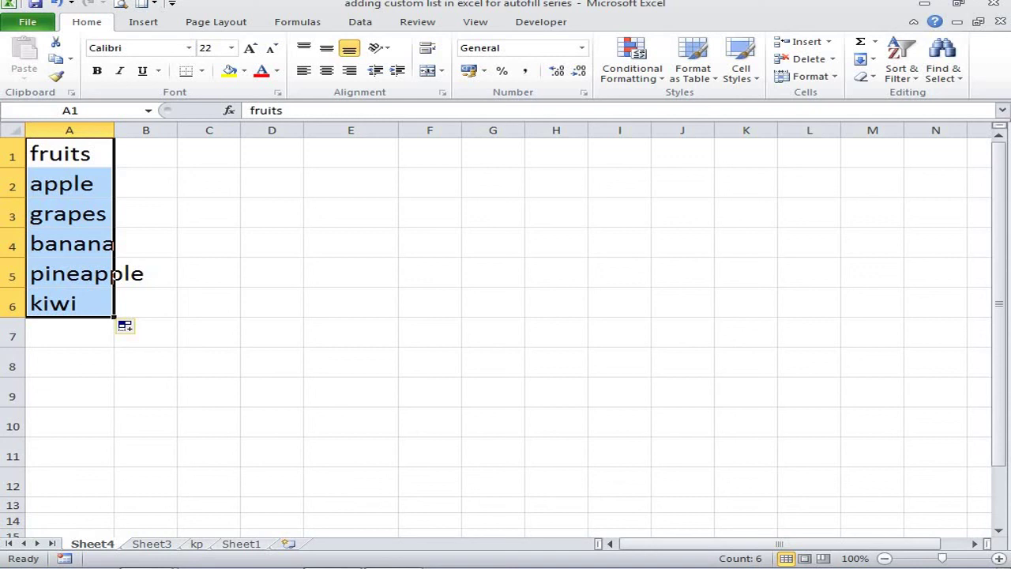
# Step: Create a new blank workbook, enter "fruits" in cell A1 and autofill the custom list down to A7
pyautogui.hotkey('ctrl', 'n')
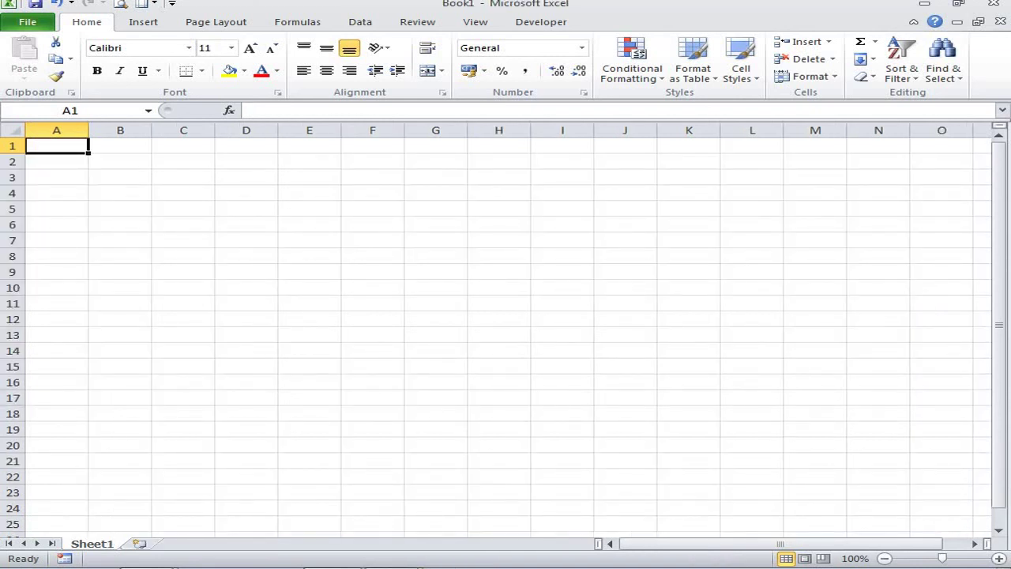
pyautogui.write('fruits')
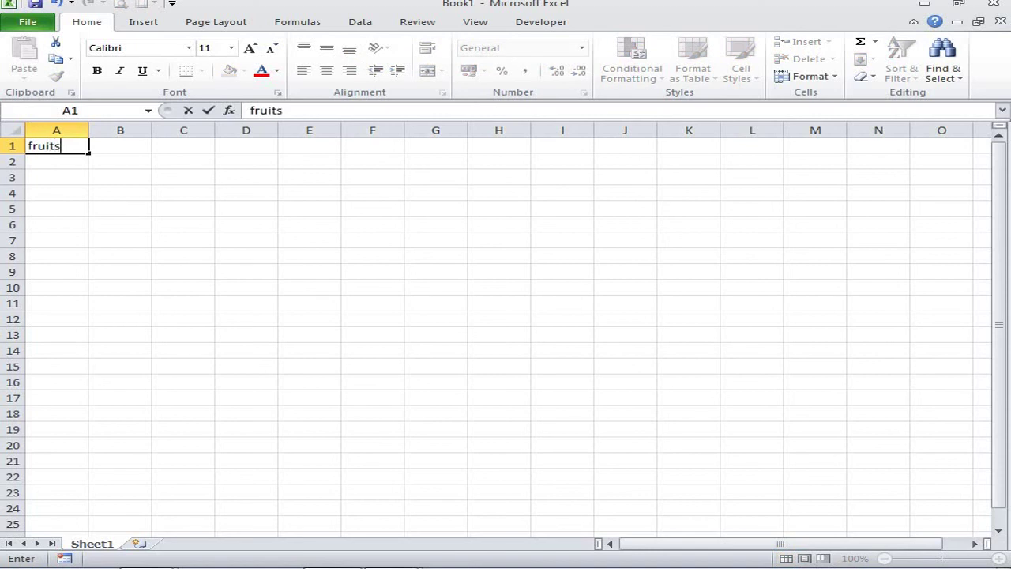
pyautogui.press('Return')
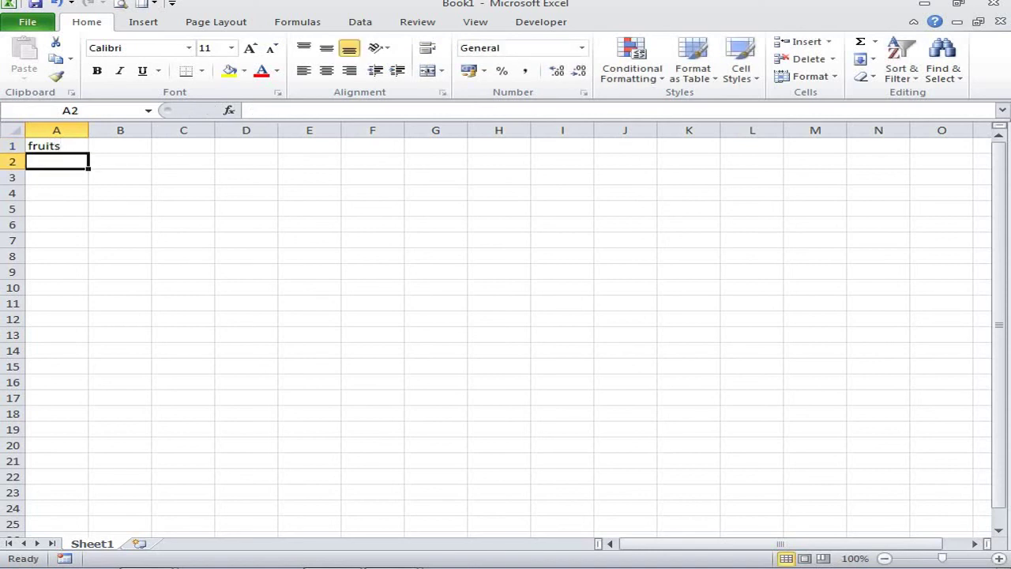
pyautogui.click(57, 146)
pyautogui.moveTo(88, 153); pyautogui.dragTo(89, 247)
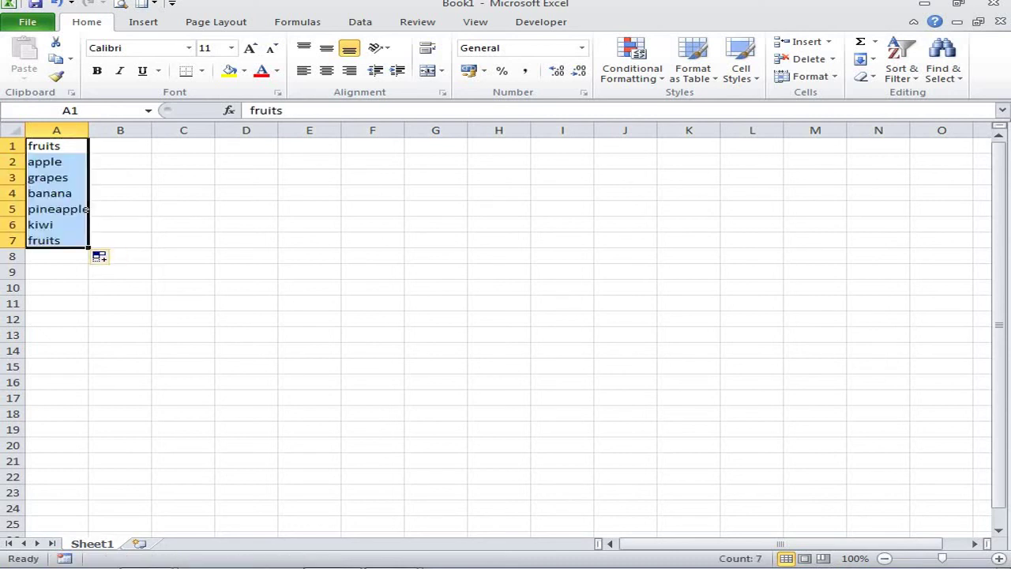